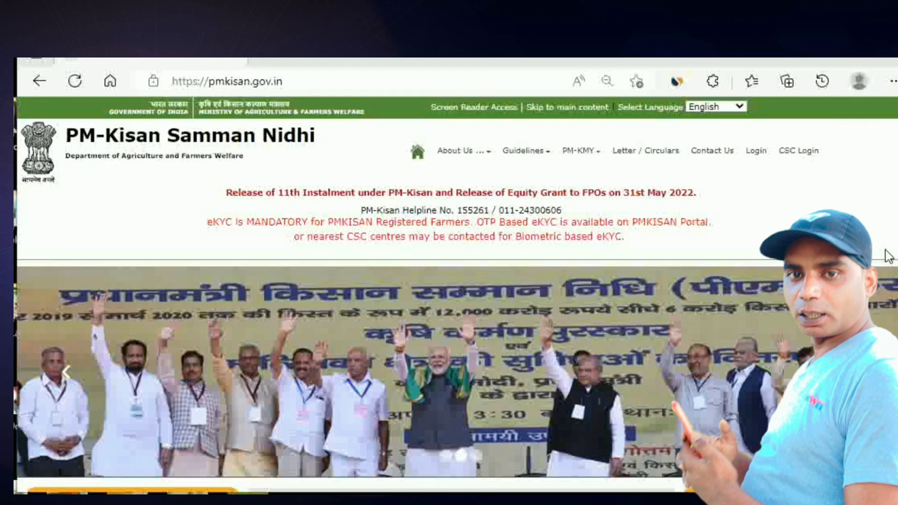
- Open the form for editing Aadhaar failure records and keep its language set to English
{"action": "scroll", "coordinate": [457, 276], "scroll_direction": "down", "scroll_amount": 8}
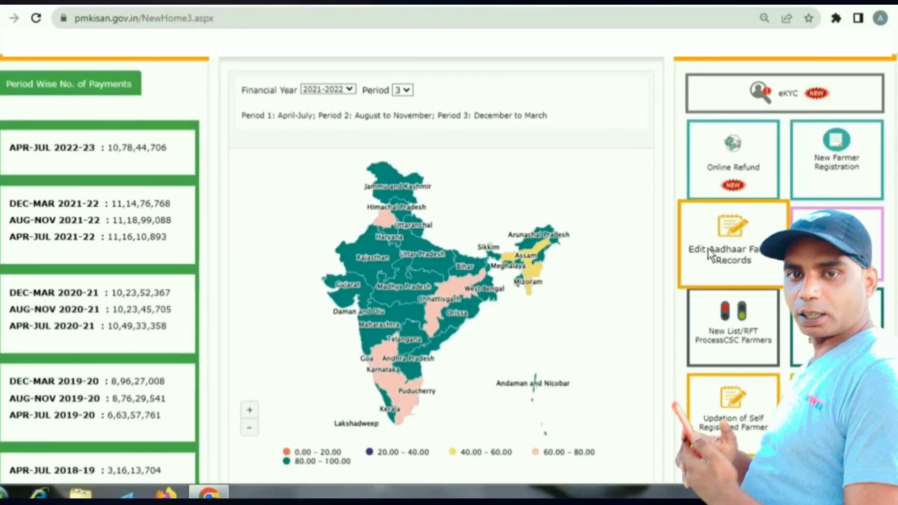
{"action": "left_click", "coordinate": [731, 234]}
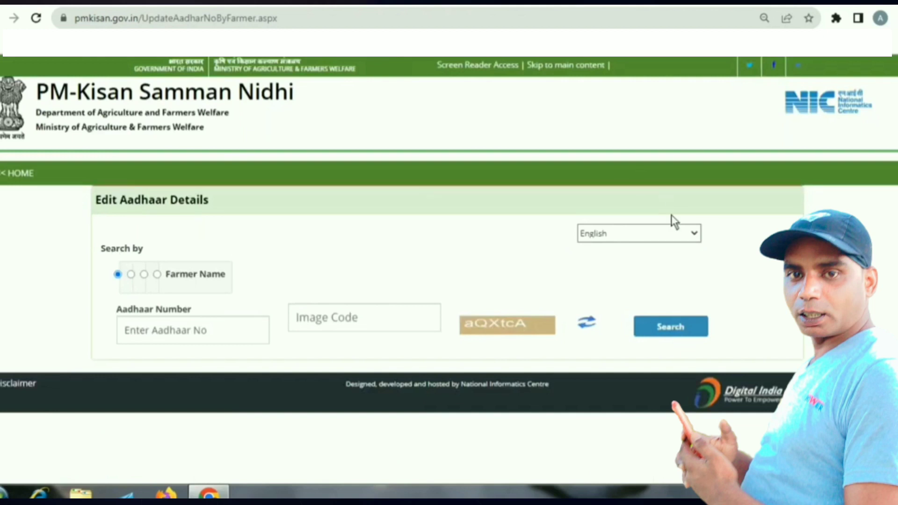
{"action": "left_click", "coordinate": [601, 239]}
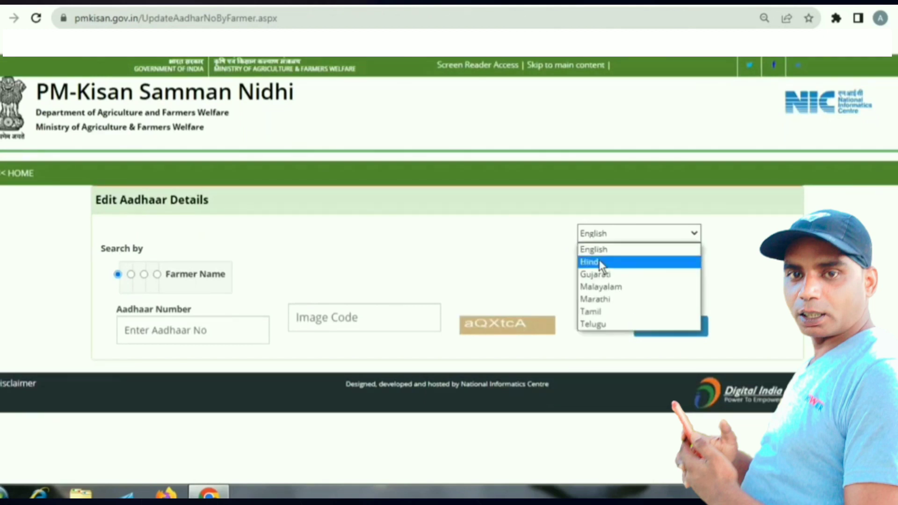
{"action": "left_click", "coordinate": [602, 252]}
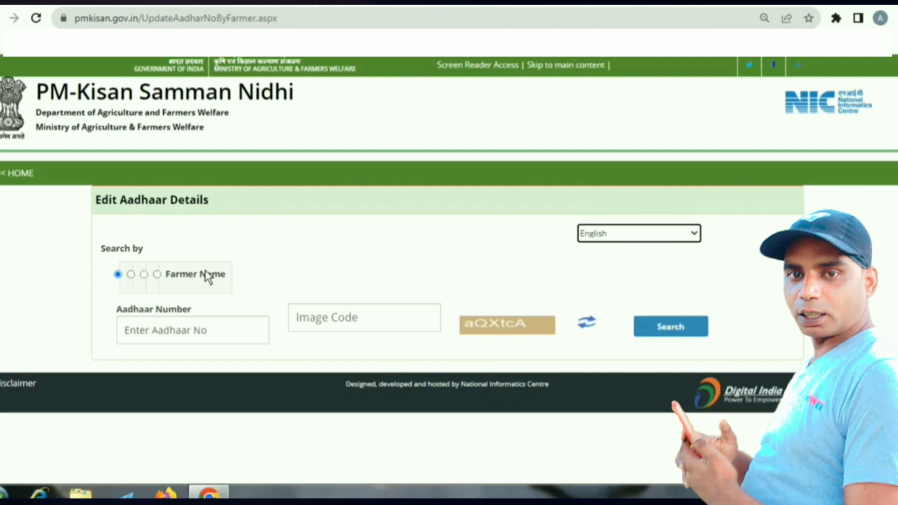
- Switch the search criterion on the Edit Aadhaar Details form from Aadhaar number to Farmer Name
{"action": "left_click", "coordinate": [189, 330]}
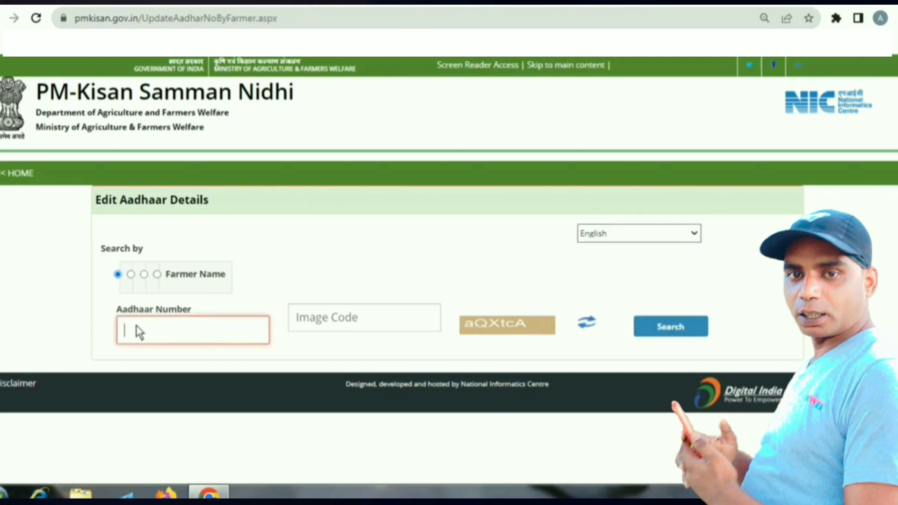
{"action": "left_click", "coordinate": [342, 318]}
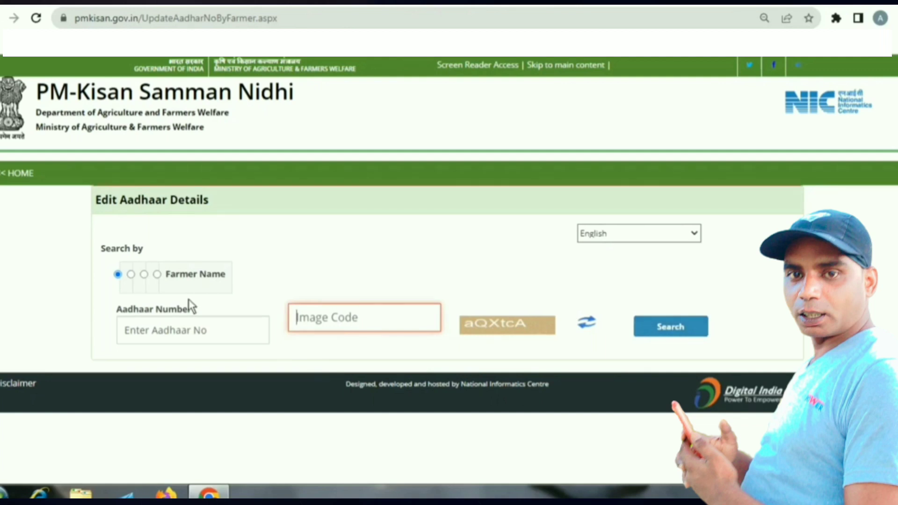
{"action": "left_click", "coordinate": [158, 276]}
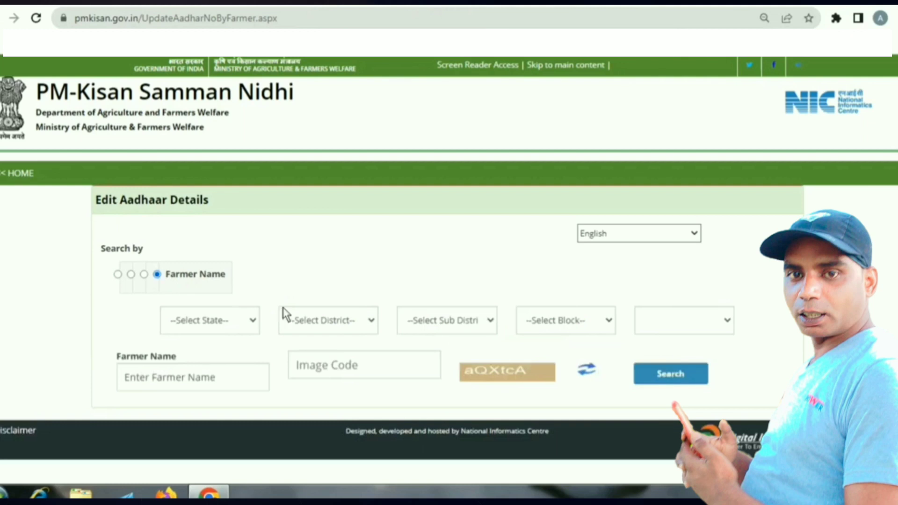
{"action": "left_click_drag", "start_coordinate": [155, 317], "coordinate": [704, 317]}
{"action": "left_click", "coordinate": [548, 288]}
- Set the state to UTTAR PRADESH and the district to SANT KABEER NAGAR for the farmer search
{"action": "left_click", "coordinate": [206, 322]}
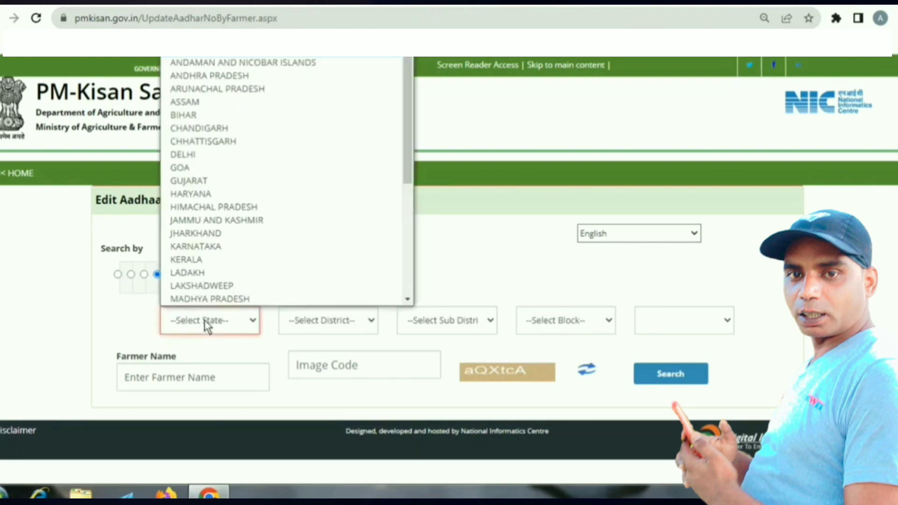
{"action": "scroll", "coordinate": [287, 251], "scroll_direction": "down", "scroll_amount": 5}
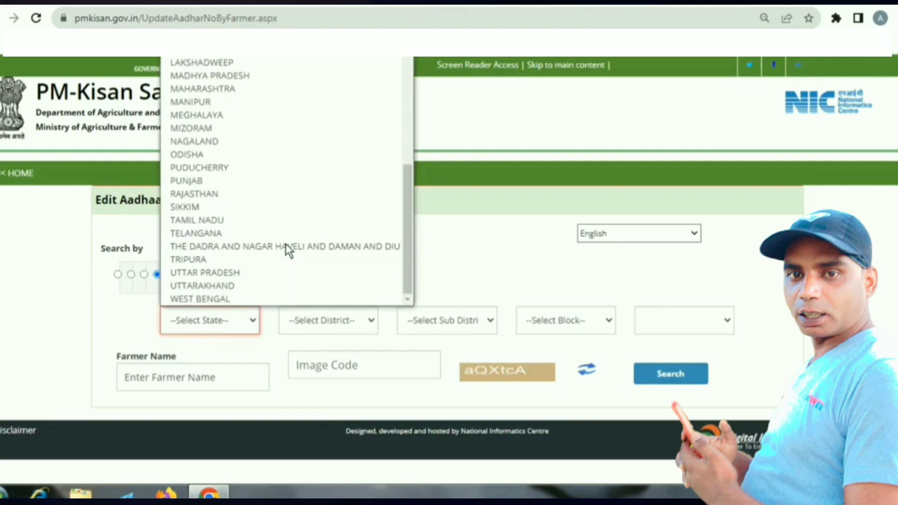
{"action": "left_click", "coordinate": [254, 272]}
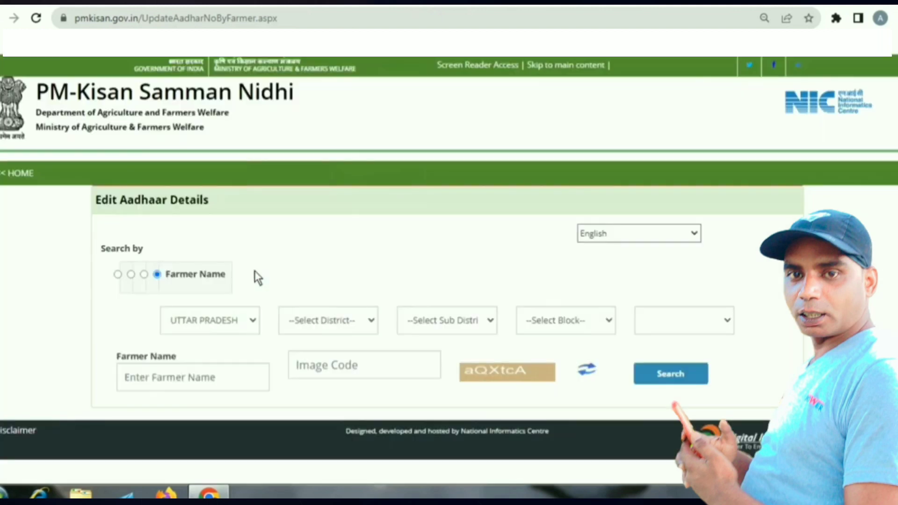
{"action": "left_click", "coordinate": [319, 322]}
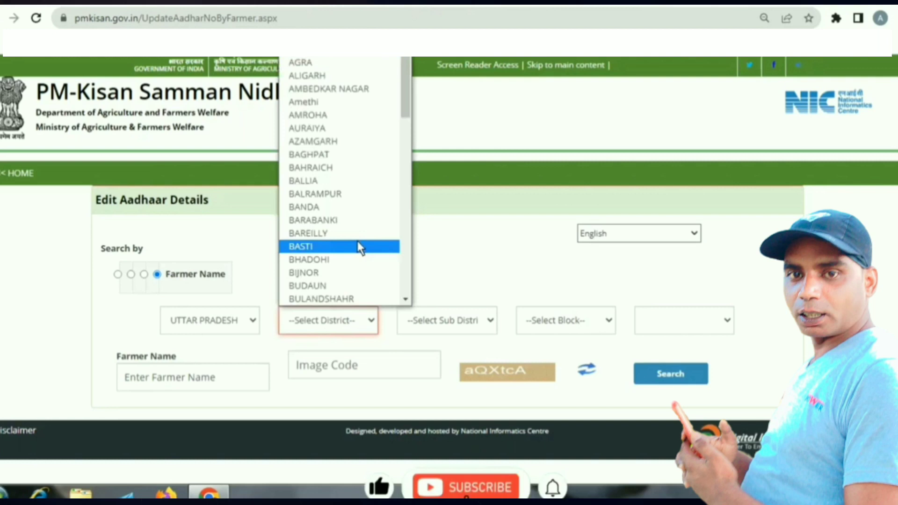
{"action": "scroll", "coordinate": [357, 240], "scroll_direction": "down", "scroll_amount": 15}
{"action": "scroll", "coordinate": [357, 240], "scroll_direction": "down", "scroll_amount": 1}
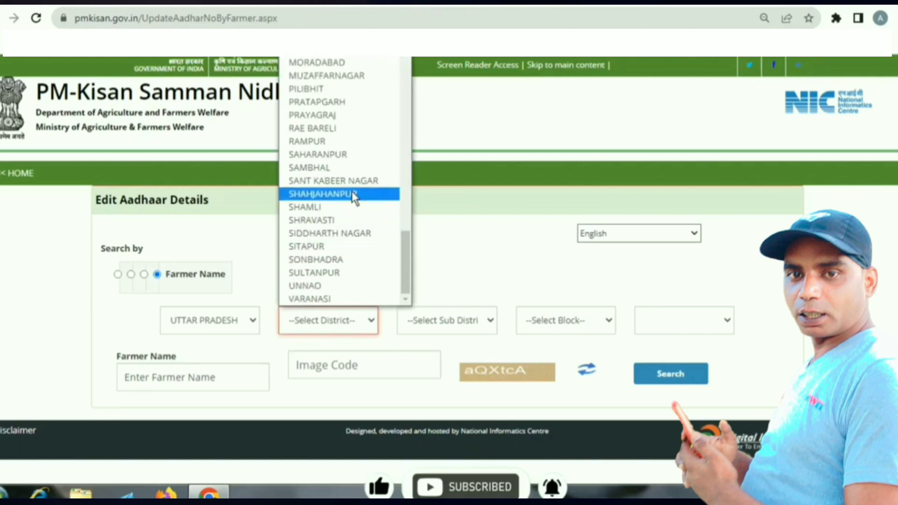
{"action": "left_click", "coordinate": [354, 179]}
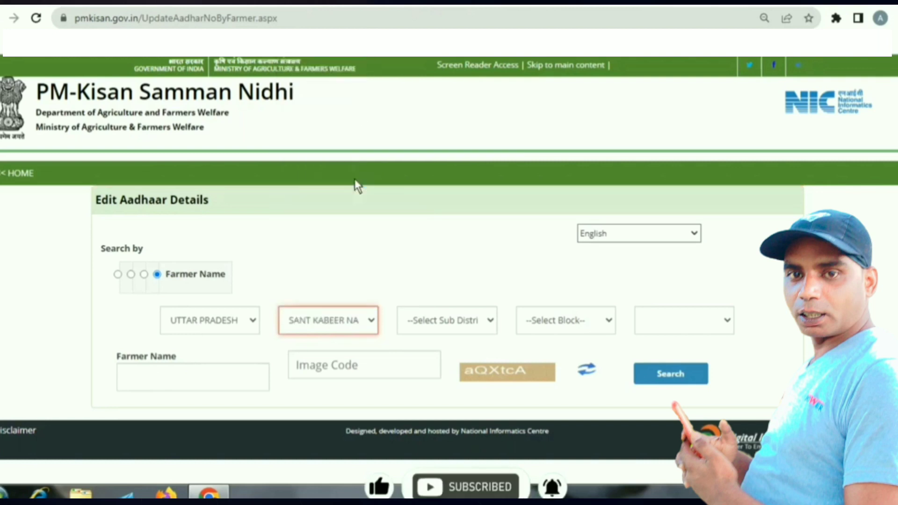
- Set the sub district to Khalilabad and the block to BAGHAULI
{"action": "left_click", "coordinate": [438, 323]}
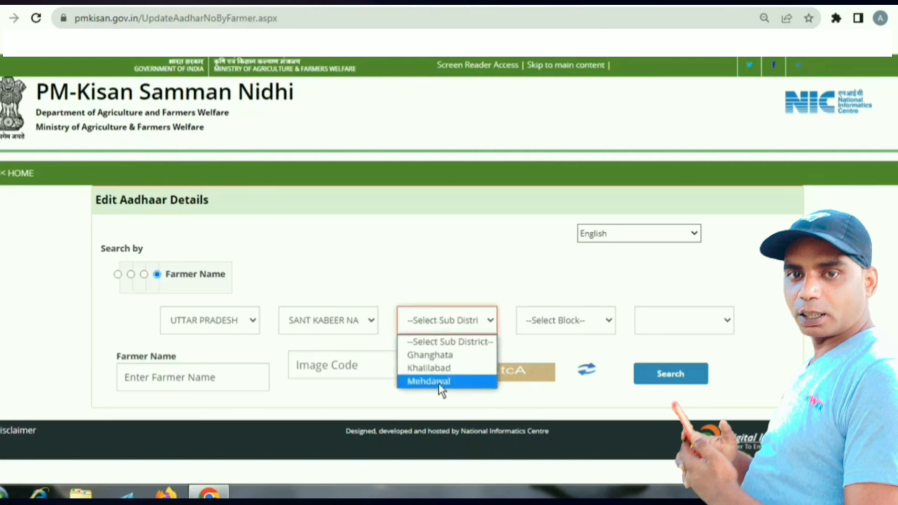
{"action": "left_click", "coordinate": [434, 369]}
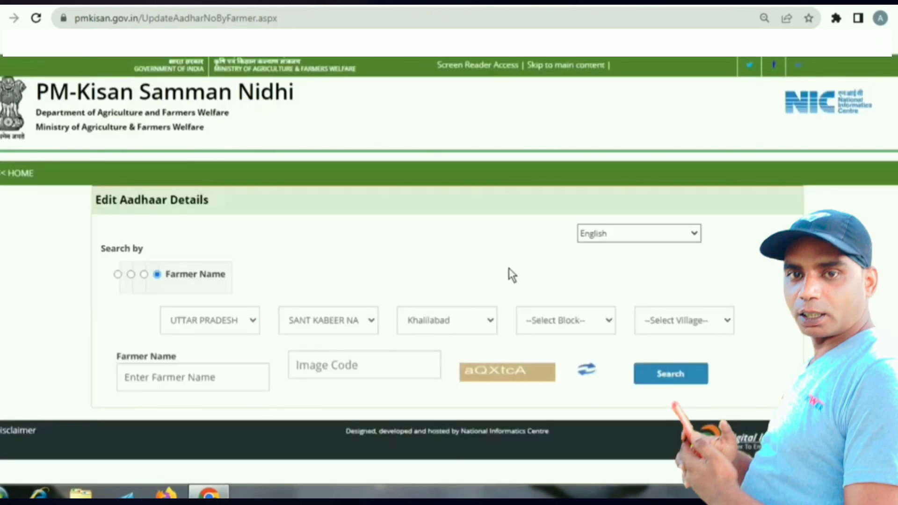
{"action": "left_click", "coordinate": [561, 327]}
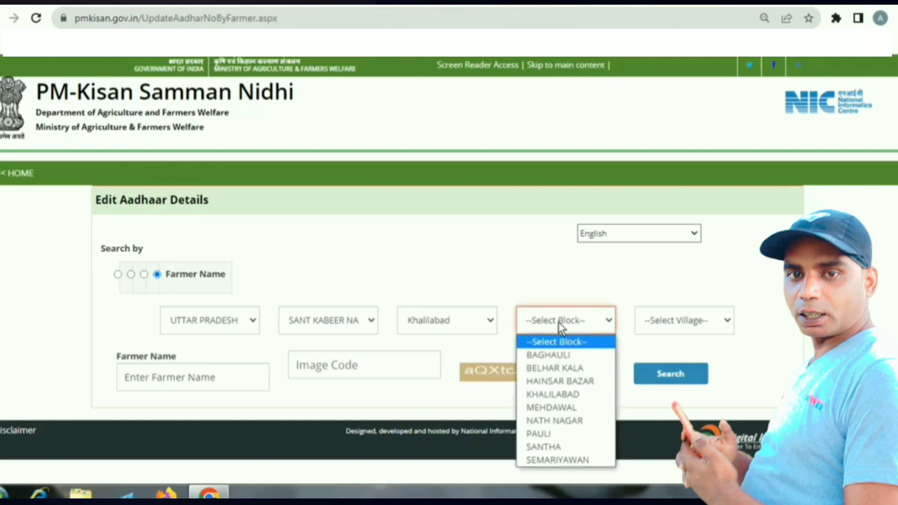
{"action": "left_click", "coordinate": [549, 355]}
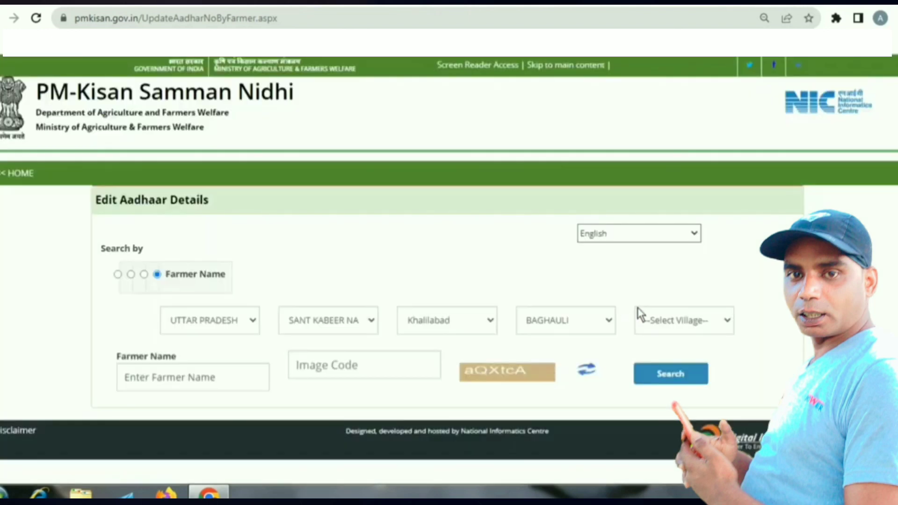
- Choose Sagath - (182577) as the village for the farmer search
{"action": "left_click", "coordinate": [678, 322]}
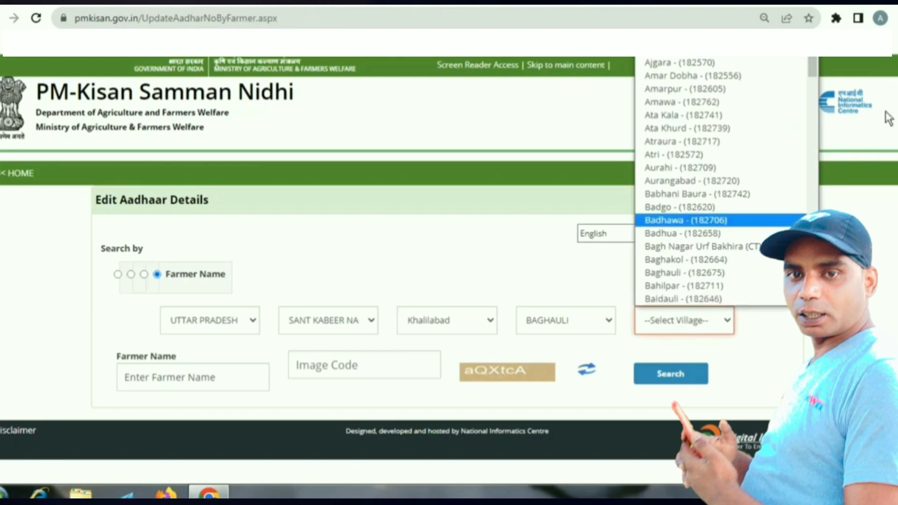
{"action": "left_click_drag", "start_coordinate": [814, 67], "coordinate": [819, 232]}
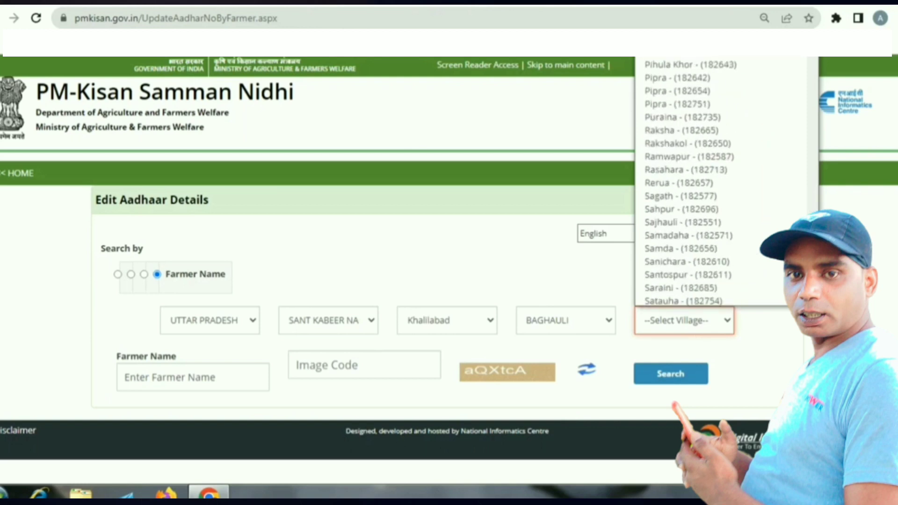
{"action": "left_click", "coordinate": [674, 196]}
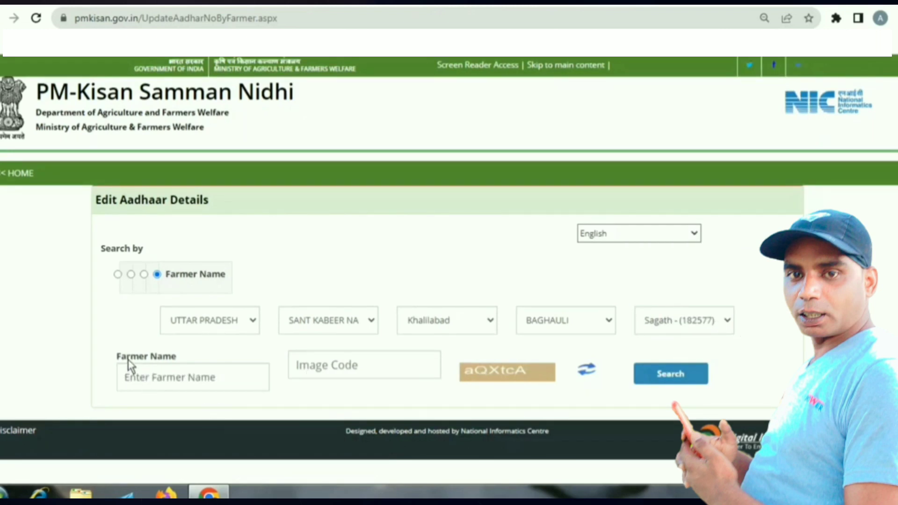
- Search for the farmer's record using the farmer's name and the displayed image code
{"action": "left_click_drag", "start_coordinate": [119, 361], "coordinate": [176, 367]}
{"action": "left_click", "coordinate": [174, 381]}
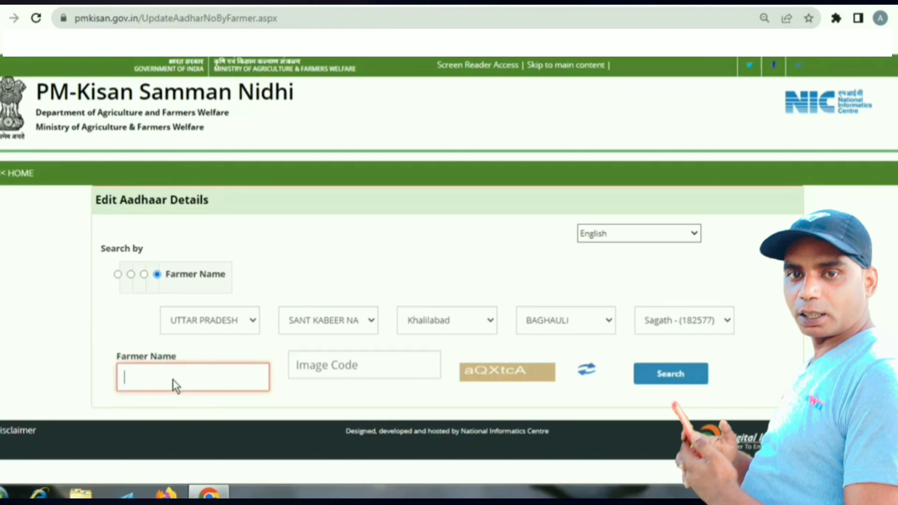
{"action": "type", "text": "Shiv"}
{"action": "left_click", "coordinate": [345, 370]}
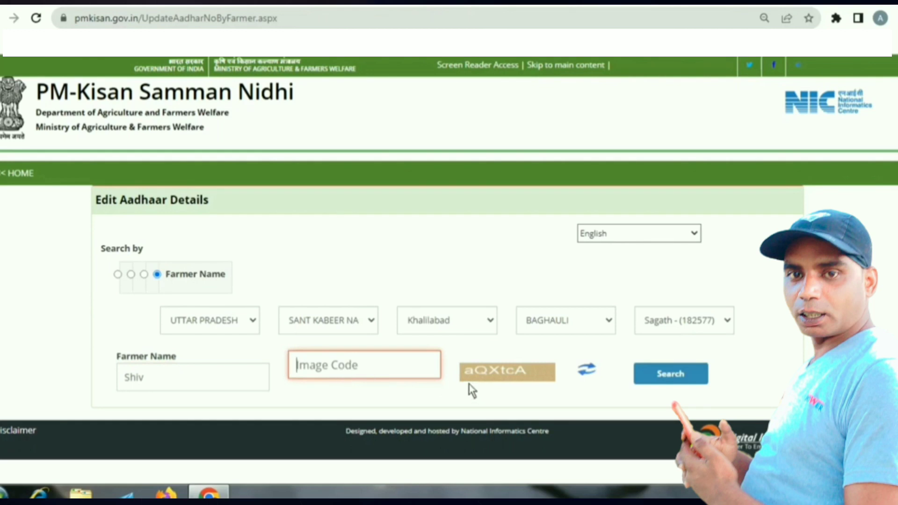
{"action": "type", "text": "a"}
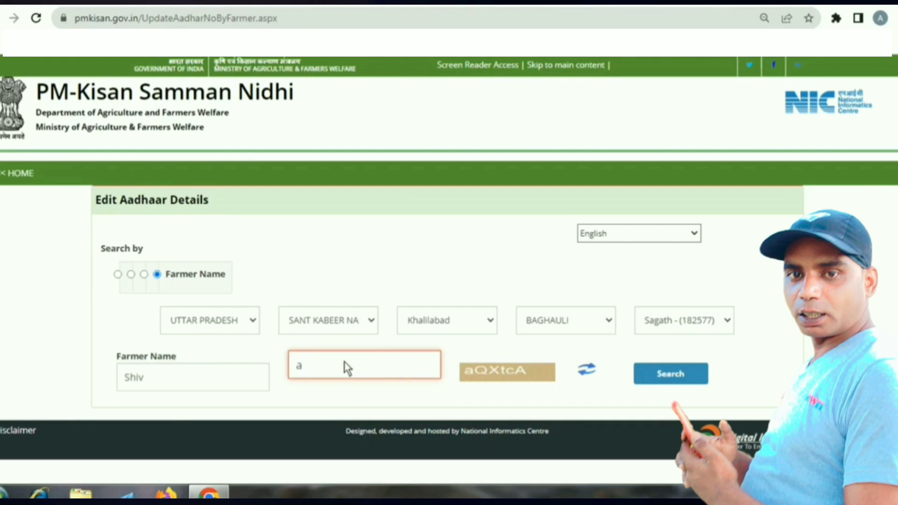
{"action": "type", "text": "QXtcA"}
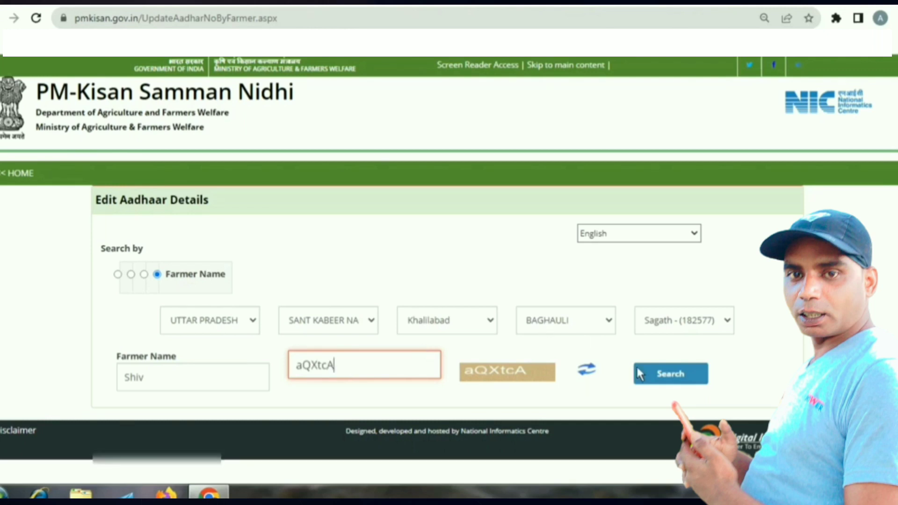
{"action": "left_click", "coordinate": [648, 377]}
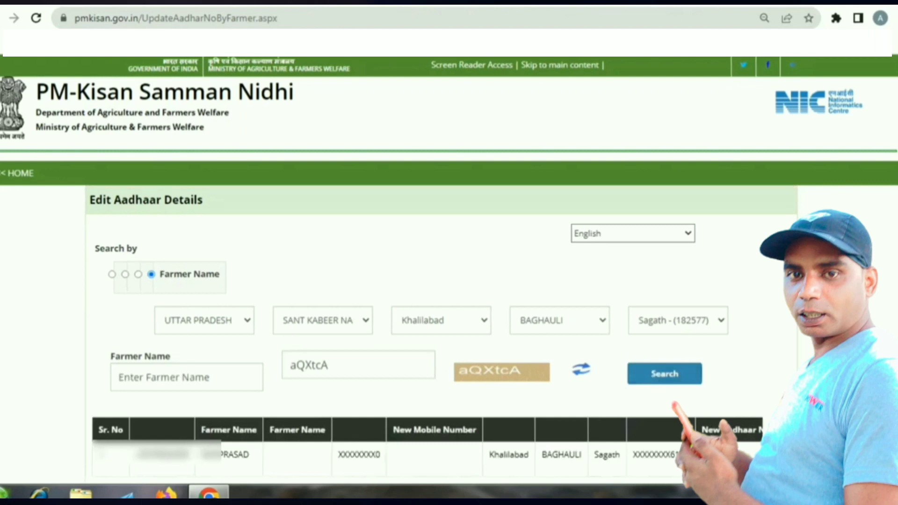
- Examine the registration number and the farmer name in the search result row
{"action": "scroll", "coordinate": [873, 318], "scroll_direction": "down", "scroll_amount": 2}
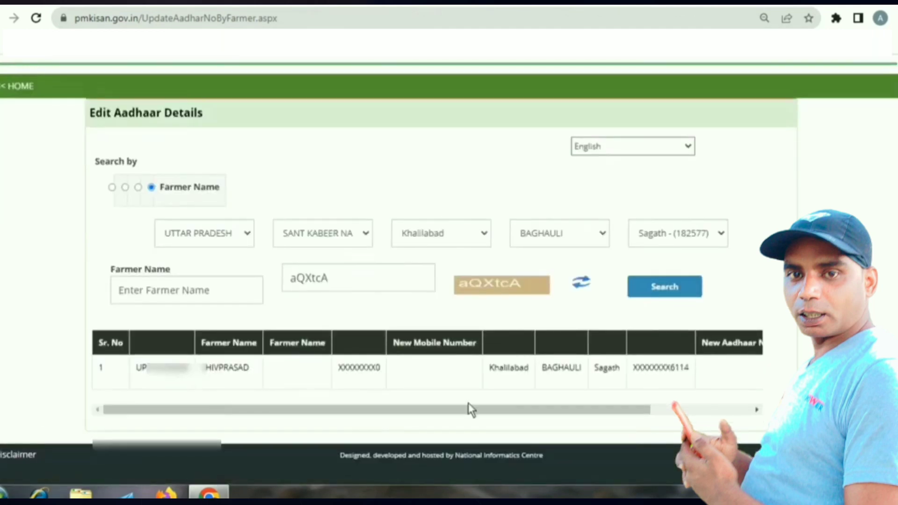
{"action": "left_click_drag", "start_coordinate": [221, 412], "coordinate": [149, 436]}
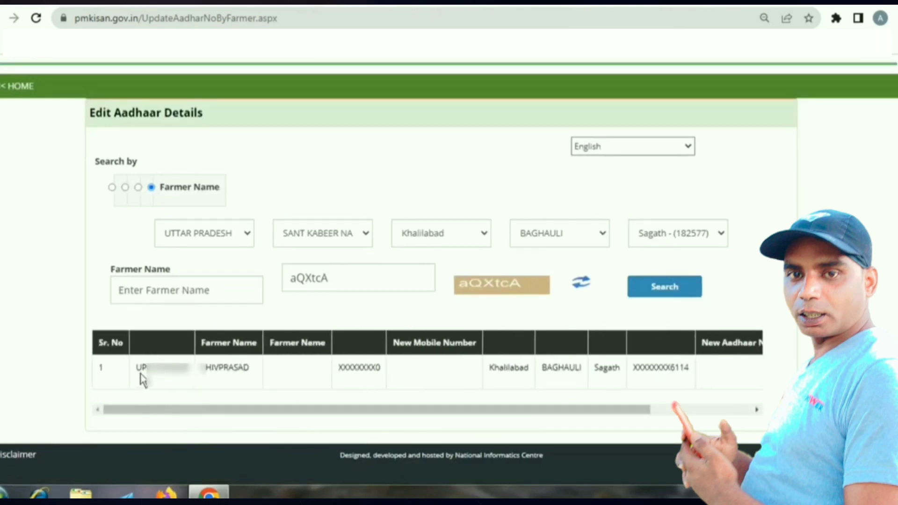
{"action": "left_click_drag", "start_coordinate": [141, 374], "coordinate": [181, 386]}
{"action": "left_click", "coordinate": [180, 387]}
{"action": "left_click_drag", "start_coordinate": [138, 369], "coordinate": [176, 387]}
{"action": "left_click", "coordinate": [176, 386]}
{"action": "left_click", "coordinate": [232, 374]}
{"action": "left_click_drag", "start_coordinate": [205, 372], "coordinate": [252, 367]}
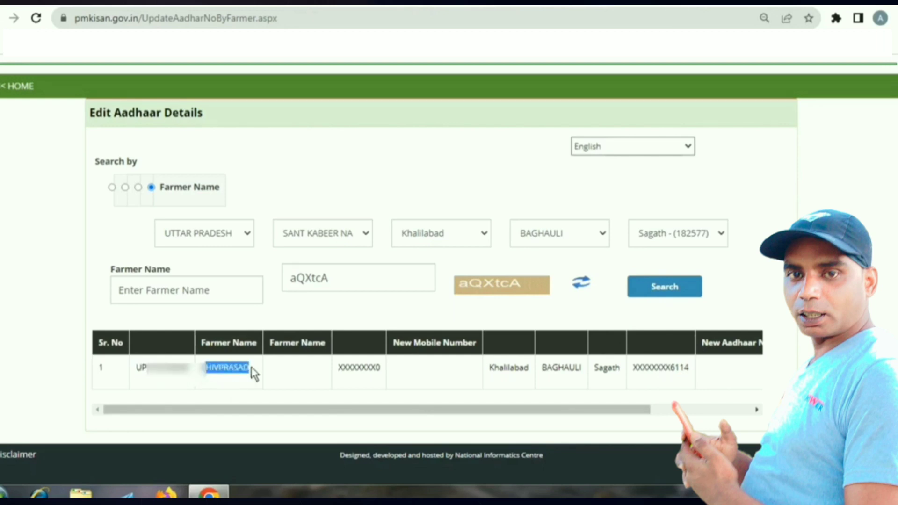
{"action": "left_click", "coordinate": [251, 367]}
- Examine the remaining columns of the result row, including the block, village and masked Aadhaar number
{"action": "left_click", "coordinate": [314, 410]}
{"action": "left_click_drag", "start_coordinate": [314, 411], "coordinate": [487, 409]}
{"action": "left_click_drag", "start_coordinate": [367, 370], "coordinate": [460, 370]}
{"action": "double_click", "coordinate": [481, 371]}
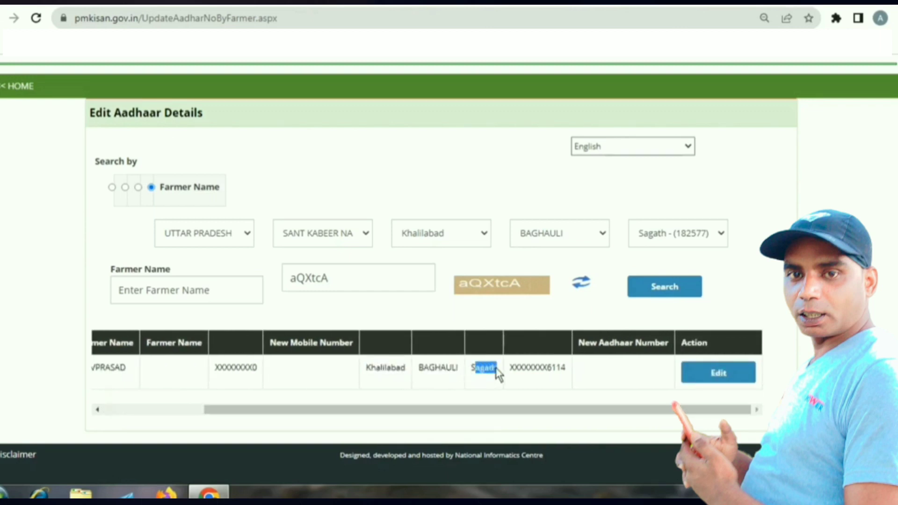
{"action": "left_click", "coordinate": [535, 372]}
{"action": "double_click", "coordinate": [548, 369]}
{"action": "left_click", "coordinate": [556, 371]}
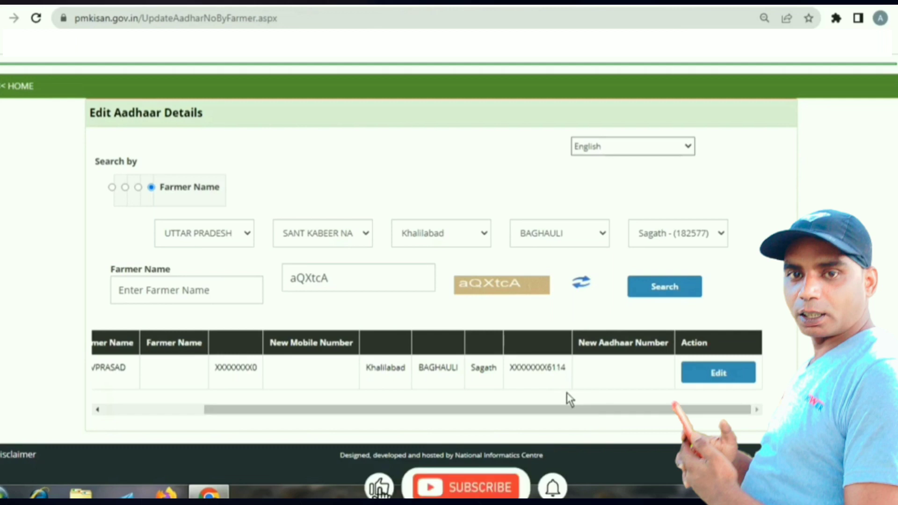
- Open the found farmer's record for editing and locate the entry field for the corrected Farmer Name
{"action": "left_click", "coordinate": [725, 377]}
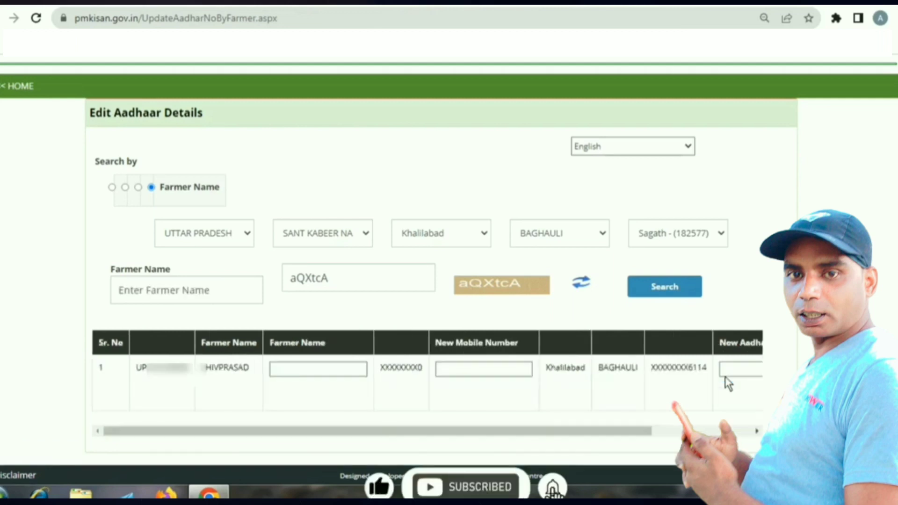
{"action": "left_click_drag", "start_coordinate": [346, 427], "coordinate": [224, 439]}
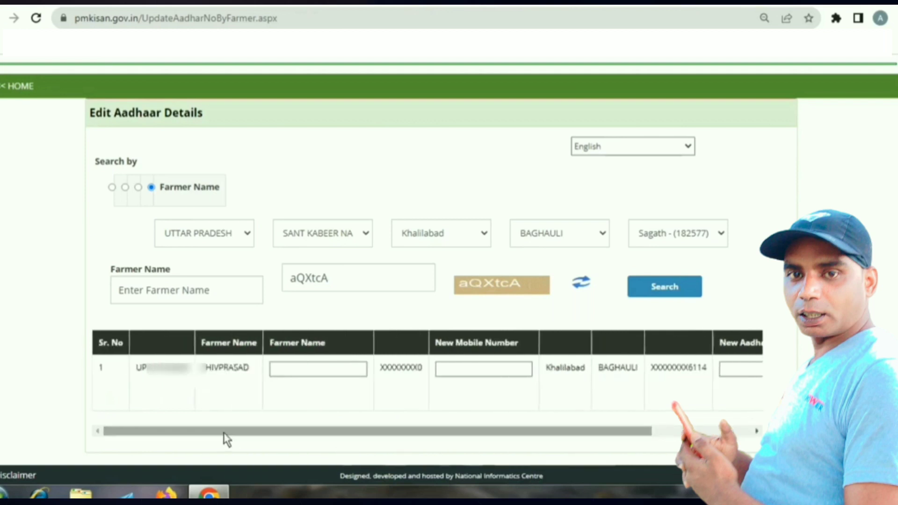
{"action": "left_click_drag", "start_coordinate": [277, 351], "coordinate": [308, 347]}
{"action": "left_click", "coordinate": [299, 366]}
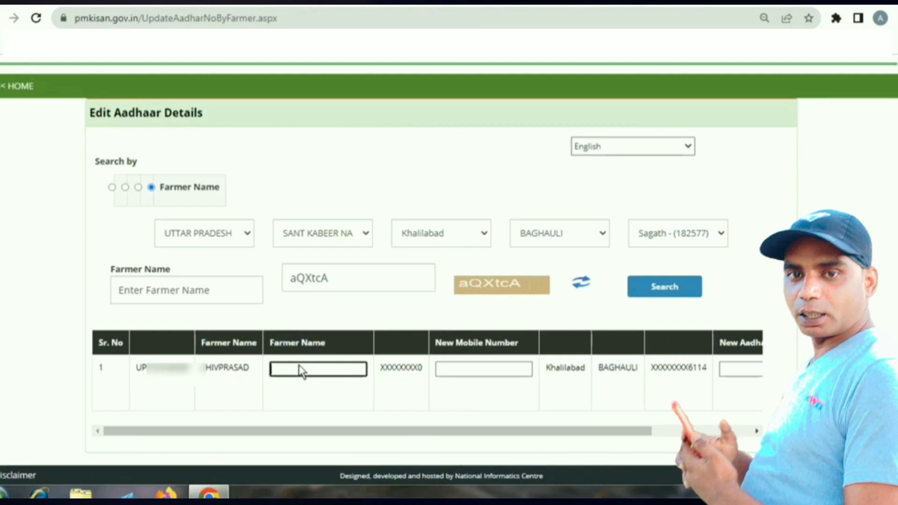
{"action": "left_click", "coordinate": [444, 413]}
- Examine the New Mobile Number entry field and the masked current mobile number in the record being edited
{"action": "left_click_drag", "start_coordinate": [435, 342], "coordinate": [534, 356]}
{"action": "left_click", "coordinate": [499, 369]}
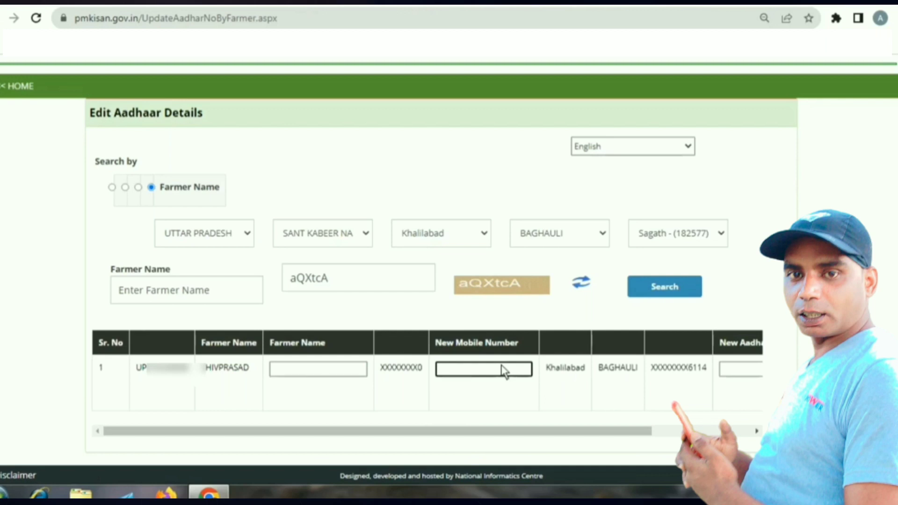
{"action": "double_click", "coordinate": [411, 370]}
{"action": "left_click", "coordinate": [397, 393]}
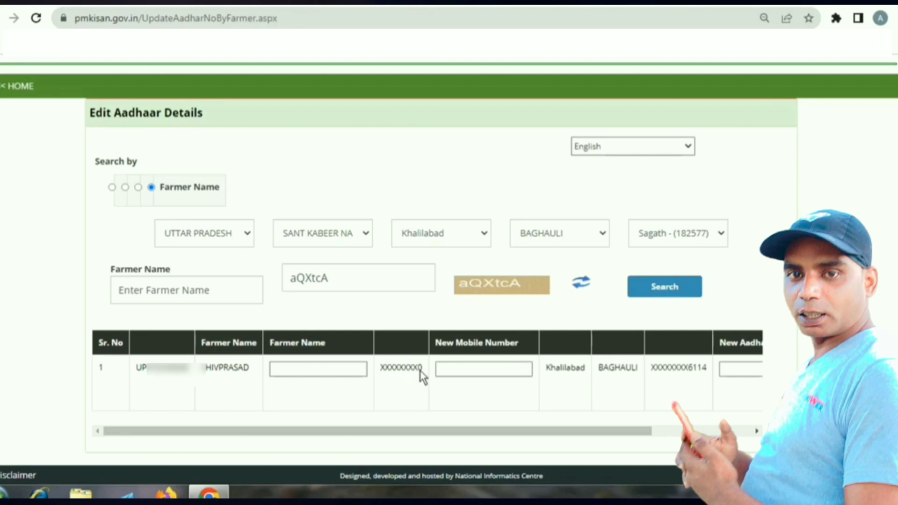
{"action": "double_click", "coordinate": [421, 372]}
{"action": "left_click", "coordinate": [422, 380]}
- Examine the rest of the editable row, from the New Mobile Number field to the New Aadhaar Number field
{"action": "left_click_drag", "start_coordinate": [435, 433], "coordinate": [535, 421]}
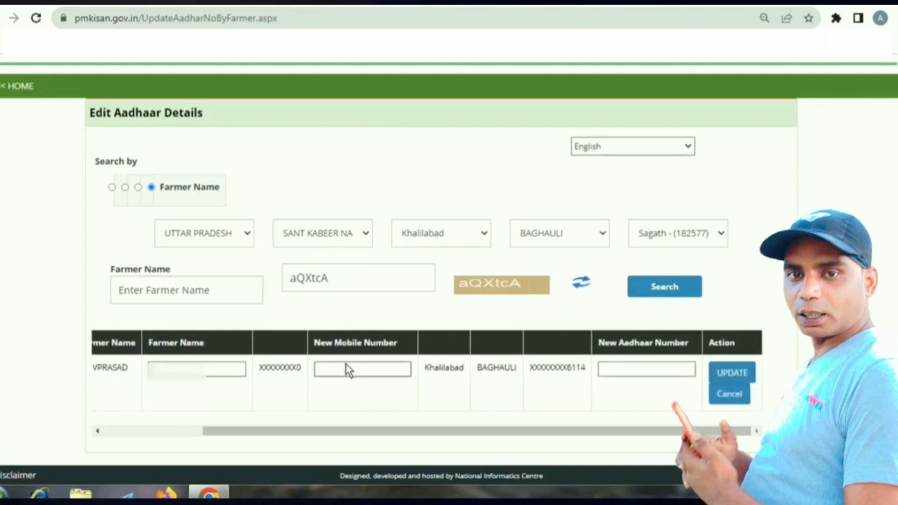
{"action": "left_click", "coordinate": [334, 369]}
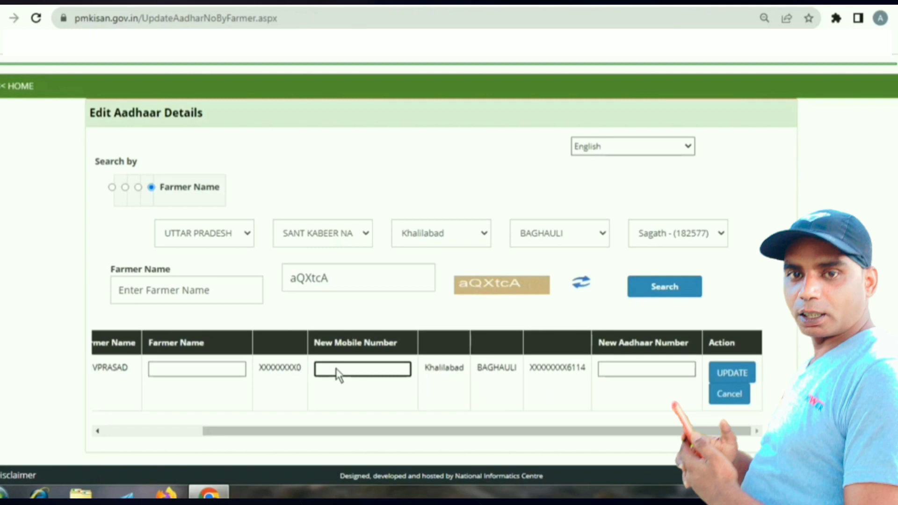
{"action": "left_click_drag", "start_coordinate": [598, 341], "coordinate": [685, 346]}
{"action": "left_click", "coordinate": [652, 369]}
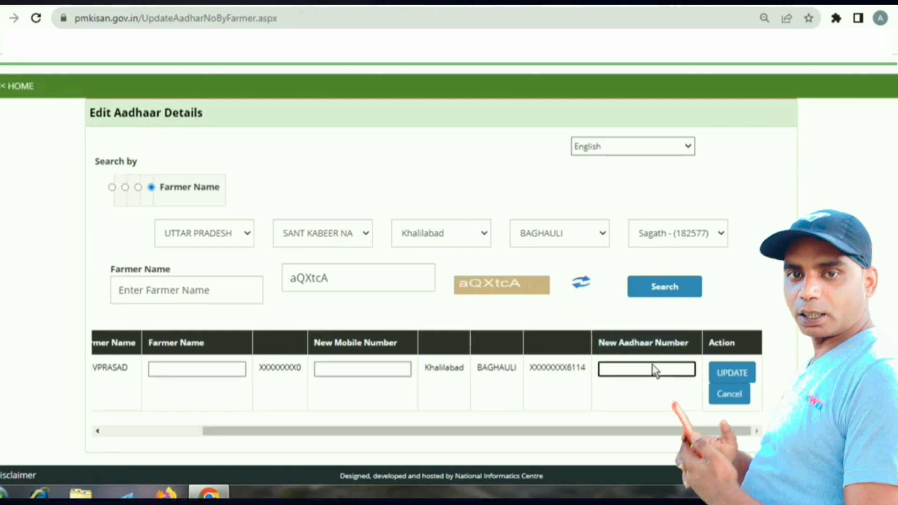